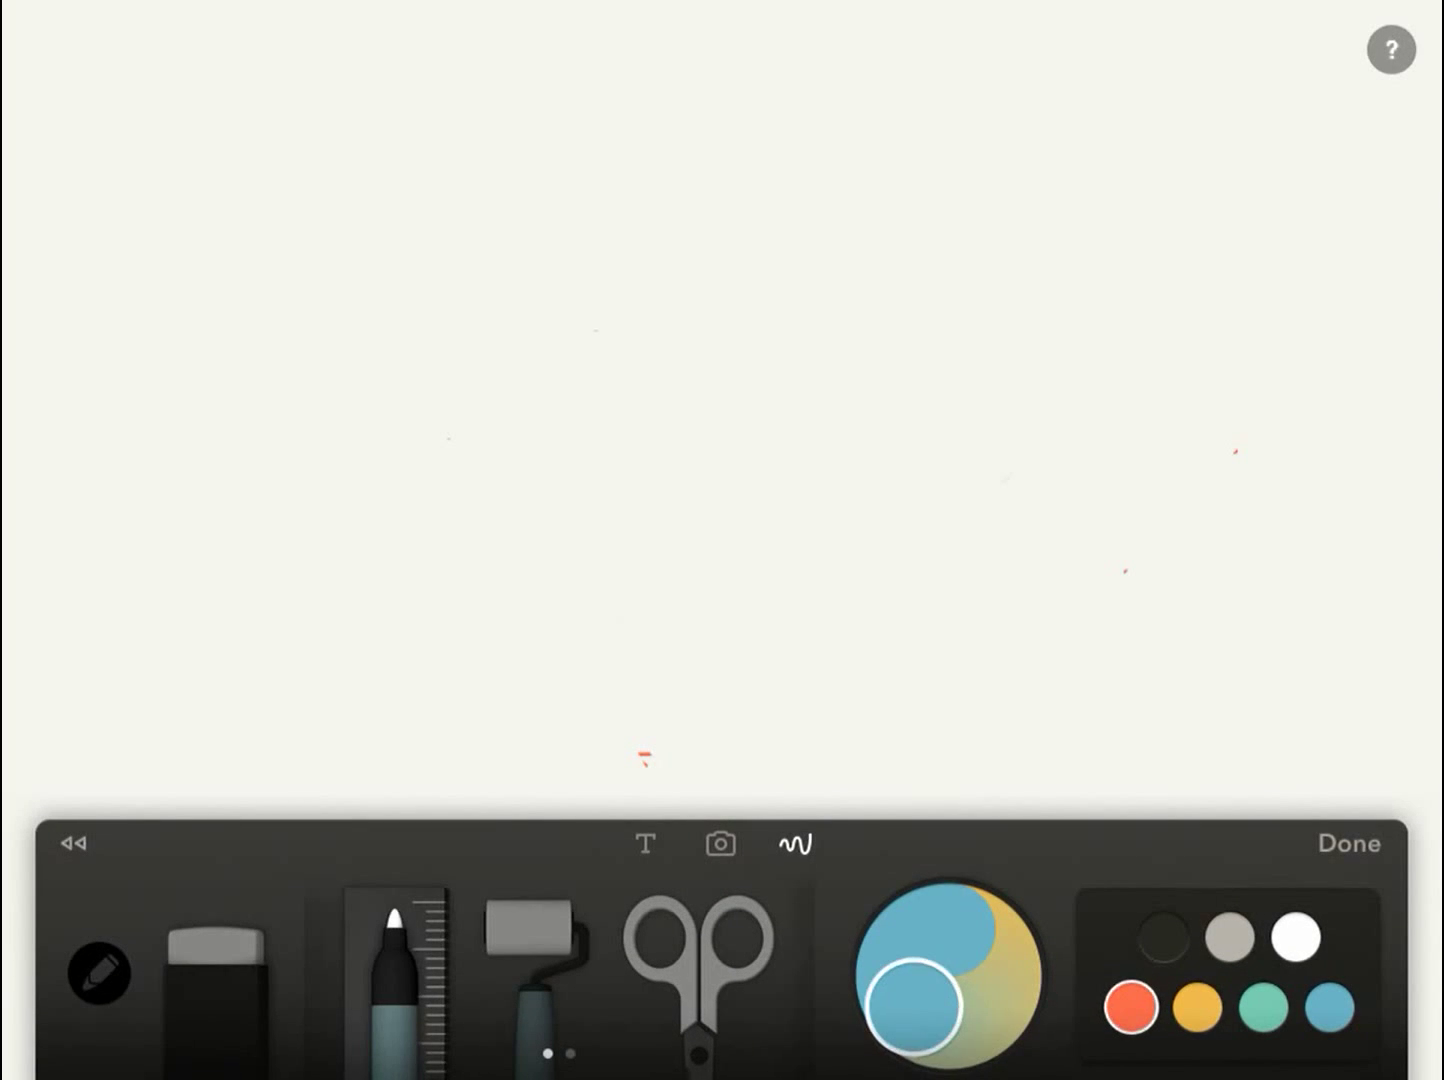
Switch the ink colour to black.
{"action": "left_click", "coordinate": [1163, 937]}
{"action": "scroll", "coordinate": [564, 981], "scroll_direction": "left", "scroll_amount": 5}
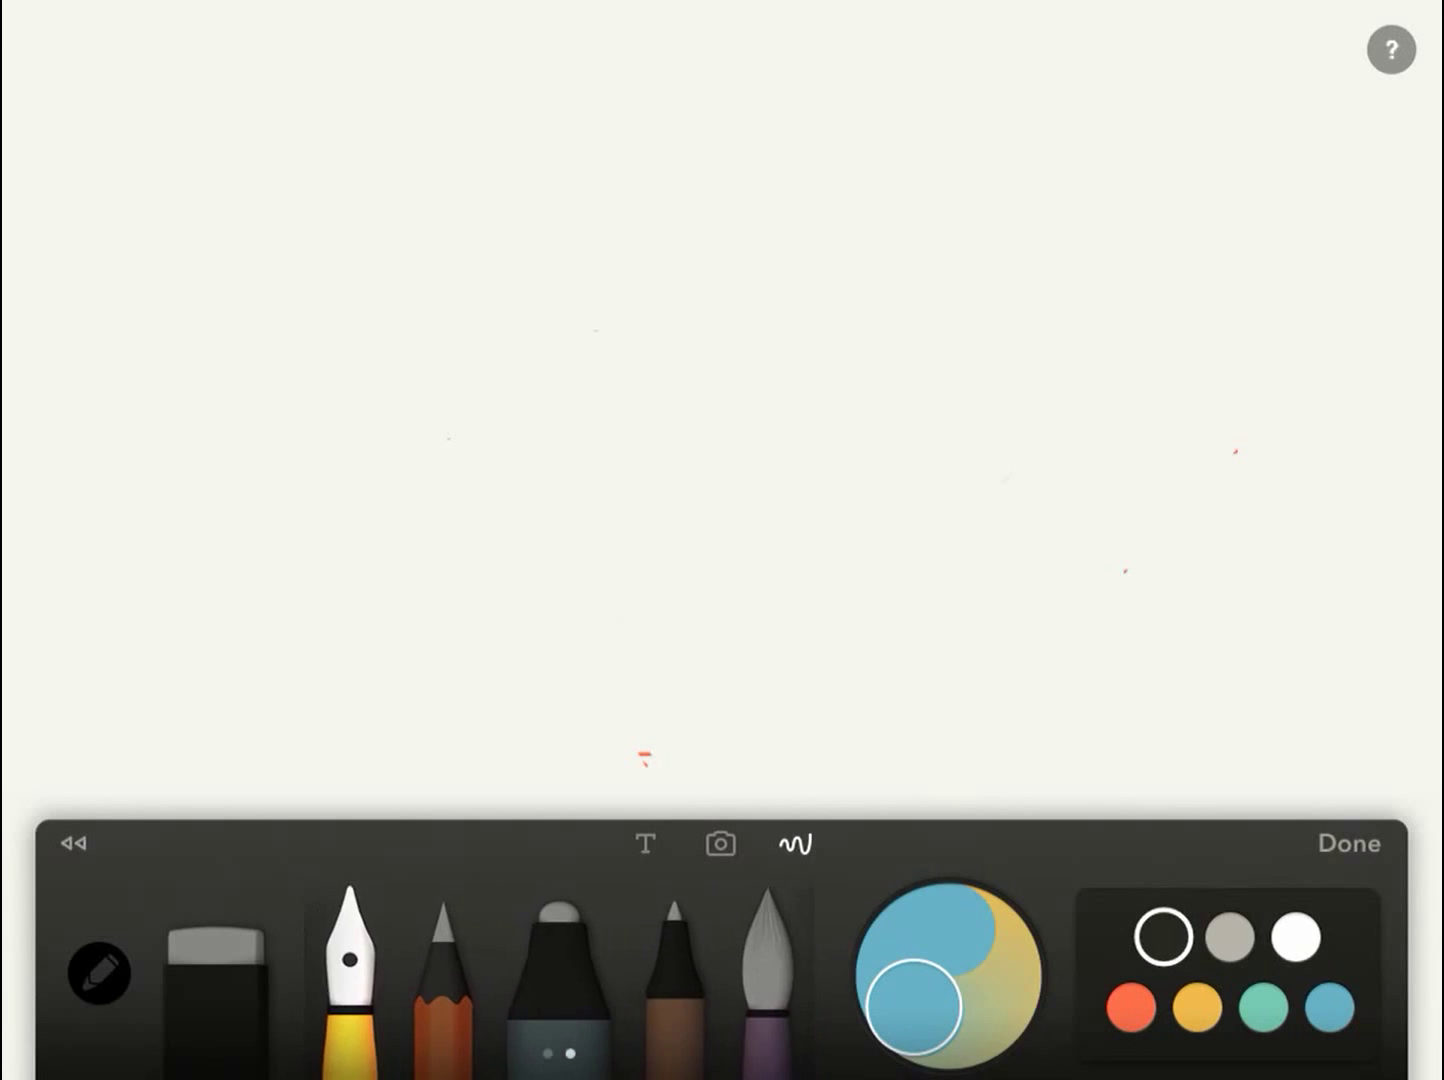
Draw two black stick figures with a red-orange heart between them.
{"action": "mouse_move", "coordinate": [386, 700]}
{"action": "left_mouse_down"}
{"action": "mouse_move", "coordinate": [521, 630]}
{"action": "mouse_move", "coordinate": [474, 722]}
{"action": "left_mouse_up"}
{"action": "mouse_move", "coordinate": [514, 648]}
{"action": "left_mouse_down"}
{"action": "mouse_move", "coordinate": [596, 518]}
{"action": "mouse_move", "coordinate": [547, 592]}
{"action": "mouse_move", "coordinate": [626, 613]}
{"action": "left_mouse_up"}
{"action": "mouse_move", "coordinate": [512, 614]}
{"action": "left_mouse_down"}
{"action": "mouse_move", "coordinate": [453, 630]}
{"action": "mouse_move", "coordinate": [539, 610]}
{"action": "left_mouse_up"}
{"action": "left_click_drag", "start_coordinate": [709, 744], "coordinate": [736, 652]}
{"action": "left_click_drag", "start_coordinate": [736, 652], "coordinate": [801, 728]}
{"action": "mouse_move", "coordinate": [734, 665]}
{"action": "left_mouse_down"}
{"action": "mouse_move", "coordinate": [711, 542]}
{"action": "mouse_move", "coordinate": [632, 428]}
{"action": "mouse_move", "coordinate": [745, 551]}
{"action": "mouse_move", "coordinate": [852, 502]}
{"action": "left_mouse_up"}
{"action": "left_click_drag", "start_coordinate": [722, 573], "coordinate": [627, 581]}
{"action": "left_click", "coordinate": [1132, 1007]}
{"action": "mouse_move", "coordinate": [615, 699]}
{"action": "left_mouse_down"}
{"action": "mouse_move", "coordinate": [587, 655]}
{"action": "mouse_move", "coordinate": [618, 706]}
{"action": "left_mouse_up"}
Erase both stick figures and the heart, clearing the page.
{"action": "left_click", "coordinate": [215, 970]}
{"action": "left_click_drag", "start_coordinate": [722, 722], "coordinate": [801, 726]}
{"action": "left_click_drag", "start_coordinate": [733, 654], "coordinate": [637, 693]}
{"action": "mouse_move", "coordinate": [722, 613]}
{"action": "left_mouse_down"}
{"action": "mouse_move", "coordinate": [789, 519]}
{"action": "mouse_move", "coordinate": [643, 542]}
{"action": "left_mouse_up"}
{"action": "left_click_drag", "start_coordinate": [620, 451], "coordinate": [565, 565]}
{"action": "mouse_move", "coordinate": [564, 564]}
{"action": "left_mouse_down"}
{"action": "mouse_move", "coordinate": [693, 411]}
{"action": "mouse_move", "coordinate": [615, 457]}
{"action": "left_mouse_up"}
{"action": "mouse_move", "coordinate": [559, 513]}
{"action": "left_mouse_down"}
{"action": "mouse_move", "coordinate": [474, 637]}
{"action": "mouse_move", "coordinate": [395, 689]}
{"action": "left_mouse_up"}
{"action": "left_click_drag", "start_coordinate": [519, 648], "coordinate": [480, 717]}
{"action": "mouse_move", "coordinate": [609, 672]}
{"action": "left_mouse_down"}
{"action": "mouse_move", "coordinate": [609, 614]}
{"action": "mouse_move", "coordinate": [648, 585]}
{"action": "left_mouse_up"}
{"action": "left_click_drag", "start_coordinate": [812, 507], "coordinate": [857, 502]}
Draw a new black stick figure with head, body, two legs and two arms.
{"action": "left_click", "coordinate": [349, 970]}
{"action": "left_click", "coordinate": [1163, 936]}
{"action": "mouse_move", "coordinate": [682, 596]}
{"action": "left_mouse_down"}
{"action": "mouse_move", "coordinate": [649, 705]}
{"action": "mouse_move", "coordinate": [558, 767]}
{"action": "left_mouse_up"}
{"action": "left_click_drag", "start_coordinate": [632, 697], "coordinate": [665, 789]}
{"action": "left_click_drag", "start_coordinate": [714, 621], "coordinate": [818, 621]}
{"action": "left_click_drag", "start_coordinate": [692, 634], "coordinate": [780, 675]}
Add a red ball beside the figure's arm.
{"action": "left_click", "coordinate": [795, 1054]}
{"action": "left_click", "coordinate": [1131, 1007]}
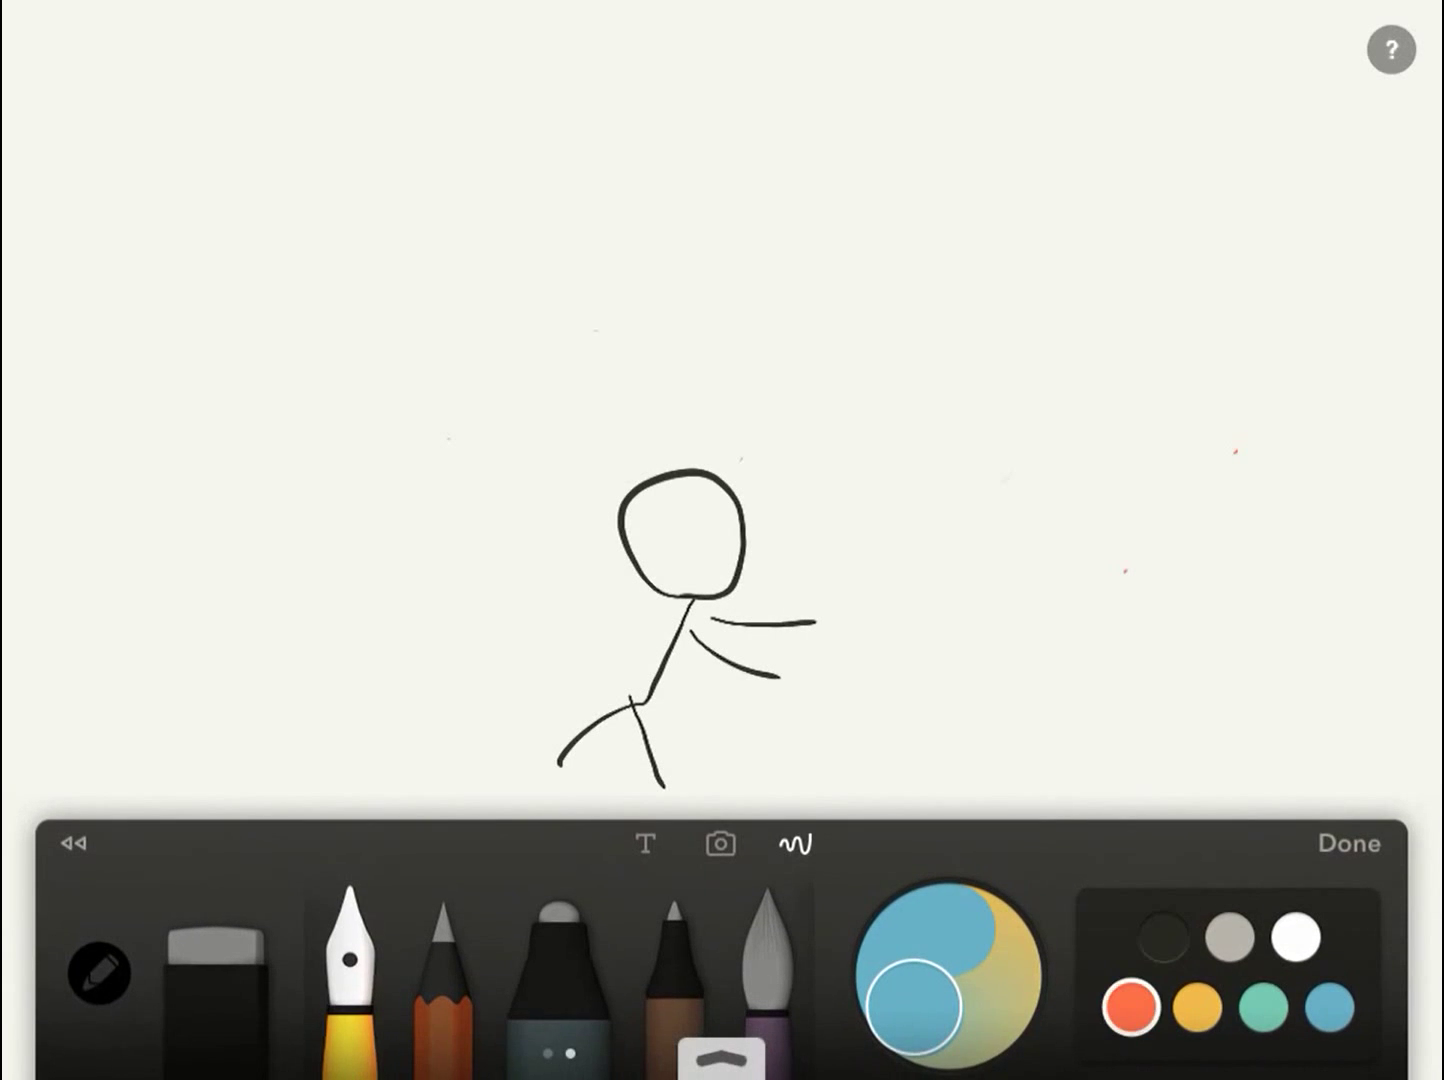
{"action": "left_click_drag", "start_coordinate": [871, 640], "coordinate": [877, 710]}
Draw a smaller black figure on the left and a third figure right of the ball.
{"action": "left_click", "coordinate": [1165, 938]}
{"action": "left_click_drag", "start_coordinate": [397, 768], "coordinate": [497, 705]}
{"action": "mouse_move", "coordinate": [496, 772]}
{"action": "left_mouse_down"}
{"action": "mouse_move", "coordinate": [525, 614]}
{"action": "mouse_move", "coordinate": [564, 609]}
{"action": "mouse_move", "coordinate": [598, 659]}
{"action": "mouse_move", "coordinate": [449, 659]}
{"action": "left_mouse_up"}
{"action": "mouse_move", "coordinate": [954, 788]}
{"action": "left_mouse_down"}
{"action": "mouse_move", "coordinate": [1021, 738]}
{"action": "mouse_move", "coordinate": [1069, 794]}
{"action": "mouse_move", "coordinate": [1021, 614]}
{"action": "mouse_move", "coordinate": [1149, 673]}
{"action": "left_mouse_up"}
{"action": "left_click_drag", "start_coordinate": [1022, 629], "coordinate": [950, 679]}
Dismiss the system panel and switch the ink colour to red.
{"action": "left_click_drag", "start_coordinate": [722, 1077], "coordinate": [722, 846]}
{"action": "left_click", "coordinate": [722, 395]}
{"action": "left_click", "coordinate": [1132, 1008]}
{"action": "left_click_drag", "start_coordinate": [886, 614], "coordinate": [565, 231]}
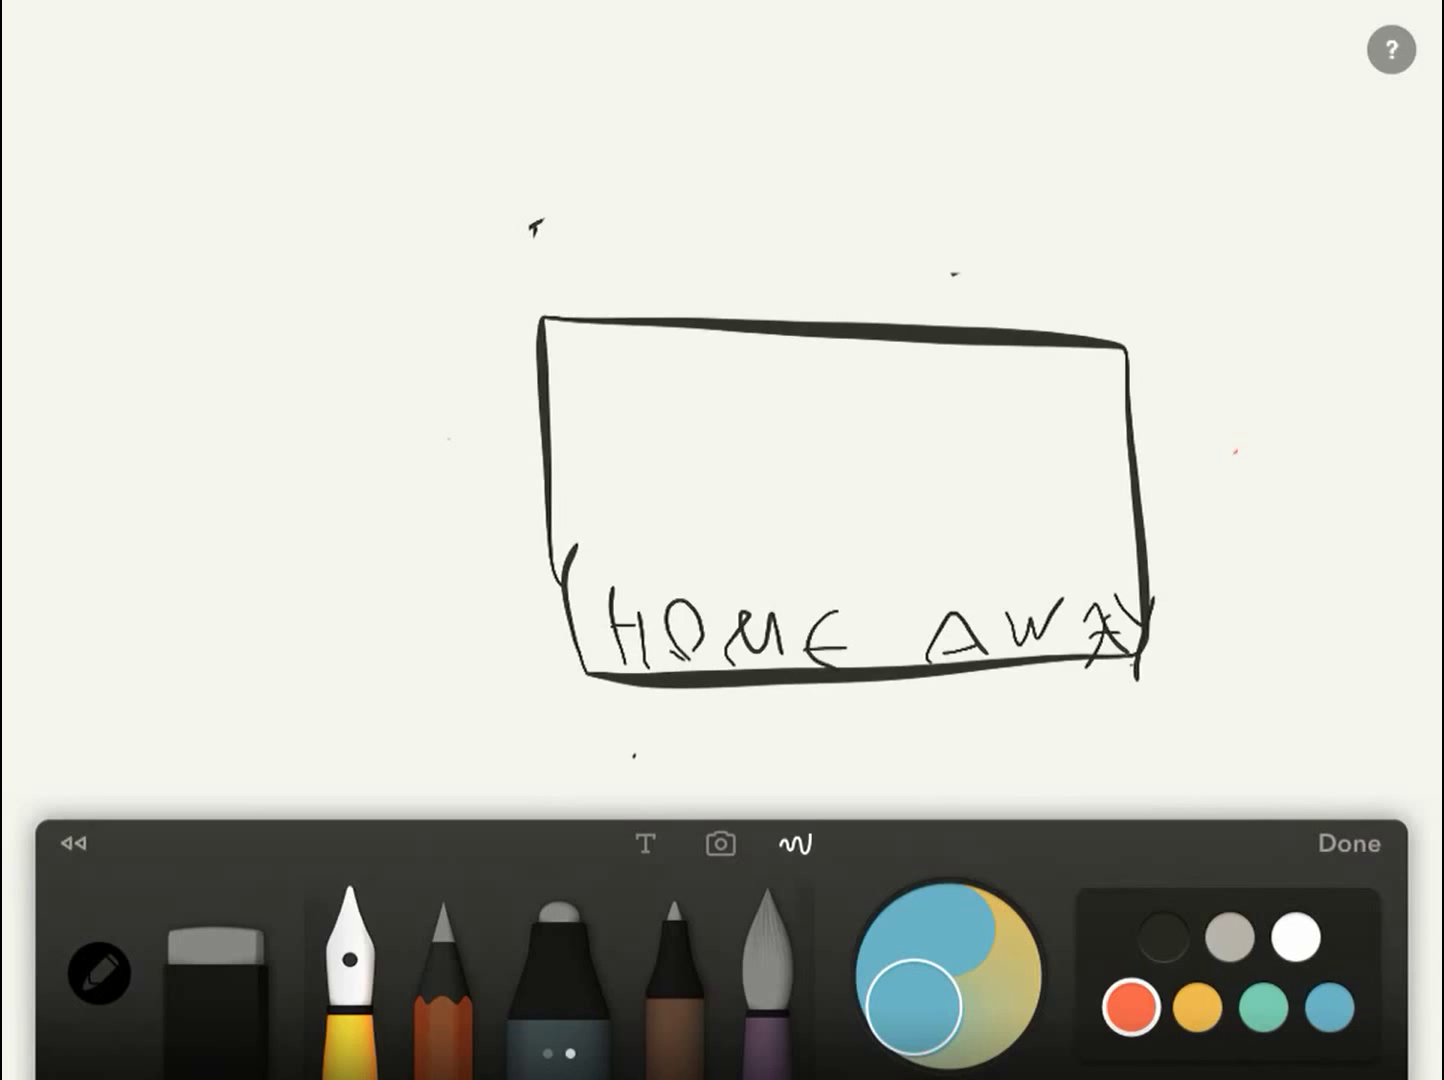
Draw red score digits, including a 5 and 0, inside the scoreboard.
{"action": "mouse_move", "coordinate": [763, 401]}
{"action": "left_mouse_down"}
{"action": "mouse_move", "coordinate": [636, 428]}
{"action": "mouse_move", "coordinate": [631, 531]}
{"action": "mouse_move", "coordinate": [794, 506]}
{"action": "mouse_move", "coordinate": [668, 584]}
{"action": "mouse_move", "coordinate": [638, 566]}
{"action": "mouse_move", "coordinate": [805, 426]}
{"action": "mouse_move", "coordinate": [797, 506]}
{"action": "left_mouse_up"}
{"action": "mouse_move", "coordinate": [993, 424]}
{"action": "left_mouse_down"}
{"action": "mouse_move", "coordinate": [880, 505]}
{"action": "mouse_move", "coordinate": [977, 496]}
{"action": "mouse_move", "coordinate": [920, 555]}
{"action": "left_mouse_up"}
{"action": "mouse_move", "coordinate": [1029, 576]}
{"action": "left_mouse_down"}
{"action": "mouse_move", "coordinate": [1022, 434]}
{"action": "mouse_move", "coordinate": [1129, 440]}
{"action": "mouse_move", "coordinate": [1119, 531]}
{"action": "mouse_move", "coordinate": [1031, 588]}
{"action": "left_mouse_up"}
Erase the scoreboard's left and top edges and the first red score.
{"action": "left_click", "coordinate": [215, 970]}
{"action": "left_click_drag", "start_coordinate": [568, 548], "coordinate": [580, 664]}
{"action": "left_click_drag", "start_coordinate": [551, 581], "coordinate": [541, 339]}
{"action": "mouse_move", "coordinate": [545, 461]}
{"action": "left_mouse_down"}
{"action": "mouse_move", "coordinate": [545, 322]}
{"action": "mouse_move", "coordinate": [615, 322]}
{"action": "left_mouse_up"}
{"action": "left_click_drag", "start_coordinate": [756, 330], "coordinate": [655, 428]}
{"action": "mouse_move", "coordinate": [632, 507]}
{"action": "left_mouse_down"}
{"action": "mouse_move", "coordinate": [733, 575]}
{"action": "mouse_move", "coordinate": [700, 410]}
{"action": "mouse_move", "coordinate": [640, 444]}
{"action": "left_mouse_up"}
Erase HOME, AWAY and the red 50, then open AirShou from Productivity.
{"action": "mouse_move", "coordinate": [803, 434]}
{"action": "left_mouse_down"}
{"action": "mouse_move", "coordinate": [677, 585]}
{"action": "mouse_move", "coordinate": [676, 643]}
{"action": "mouse_move", "coordinate": [597, 679]}
{"action": "mouse_move", "coordinate": [813, 665]}
{"action": "mouse_move", "coordinate": [970, 631]}
{"action": "left_mouse_up"}
{"action": "mouse_move", "coordinate": [841, 674]}
{"action": "left_mouse_down"}
{"action": "mouse_move", "coordinate": [1145, 665]}
{"action": "mouse_move", "coordinate": [1134, 497]}
{"action": "mouse_move", "coordinate": [1027, 524]}
{"action": "left_mouse_up"}
{"action": "left_click_drag", "start_coordinate": [1128, 485], "coordinate": [1027, 451]}
{"action": "mouse_move", "coordinate": [959, 507]}
{"action": "left_mouse_down"}
{"action": "mouse_move", "coordinate": [891, 451]}
{"action": "mouse_move", "coordinate": [947, 431]}
{"action": "left_mouse_up"}
{"action": "left_click_drag", "start_coordinate": [919, 557], "coordinate": [965, 557]}
{"action": "mouse_move", "coordinate": [1015, 440]}
{"action": "left_mouse_down"}
{"action": "mouse_move", "coordinate": [1128, 384]}
{"action": "mouse_move", "coordinate": [1038, 344]}
{"action": "mouse_move", "coordinate": [615, 324]}
{"action": "left_mouse_up"}
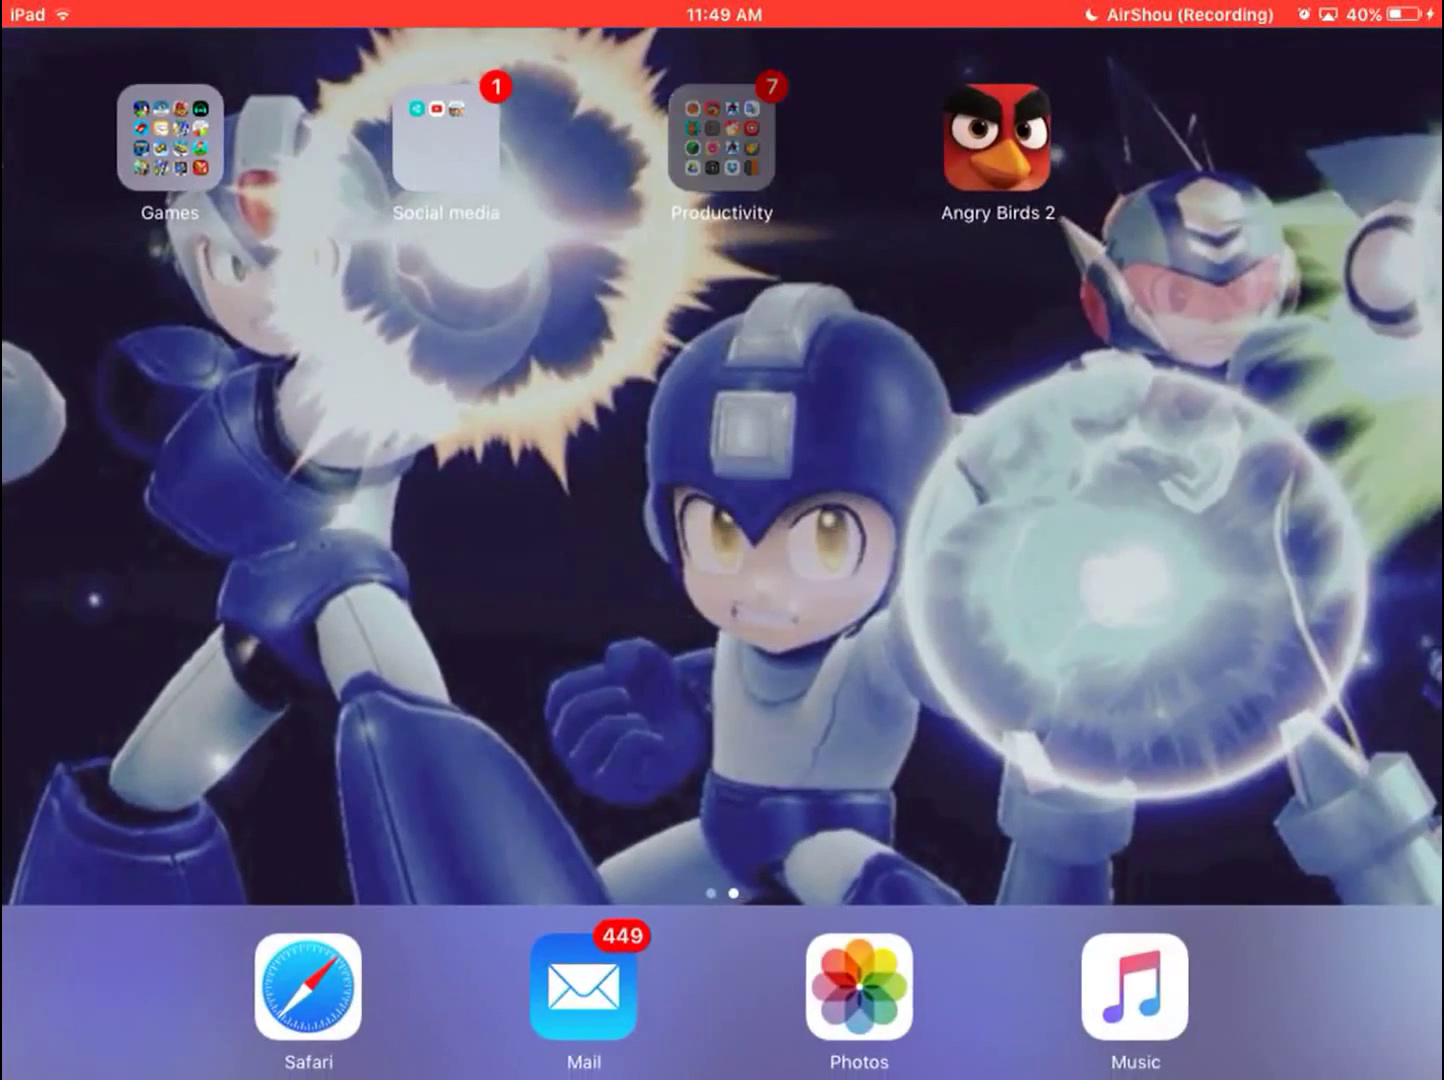
{"action": "left_click", "coordinate": [722, 135]}
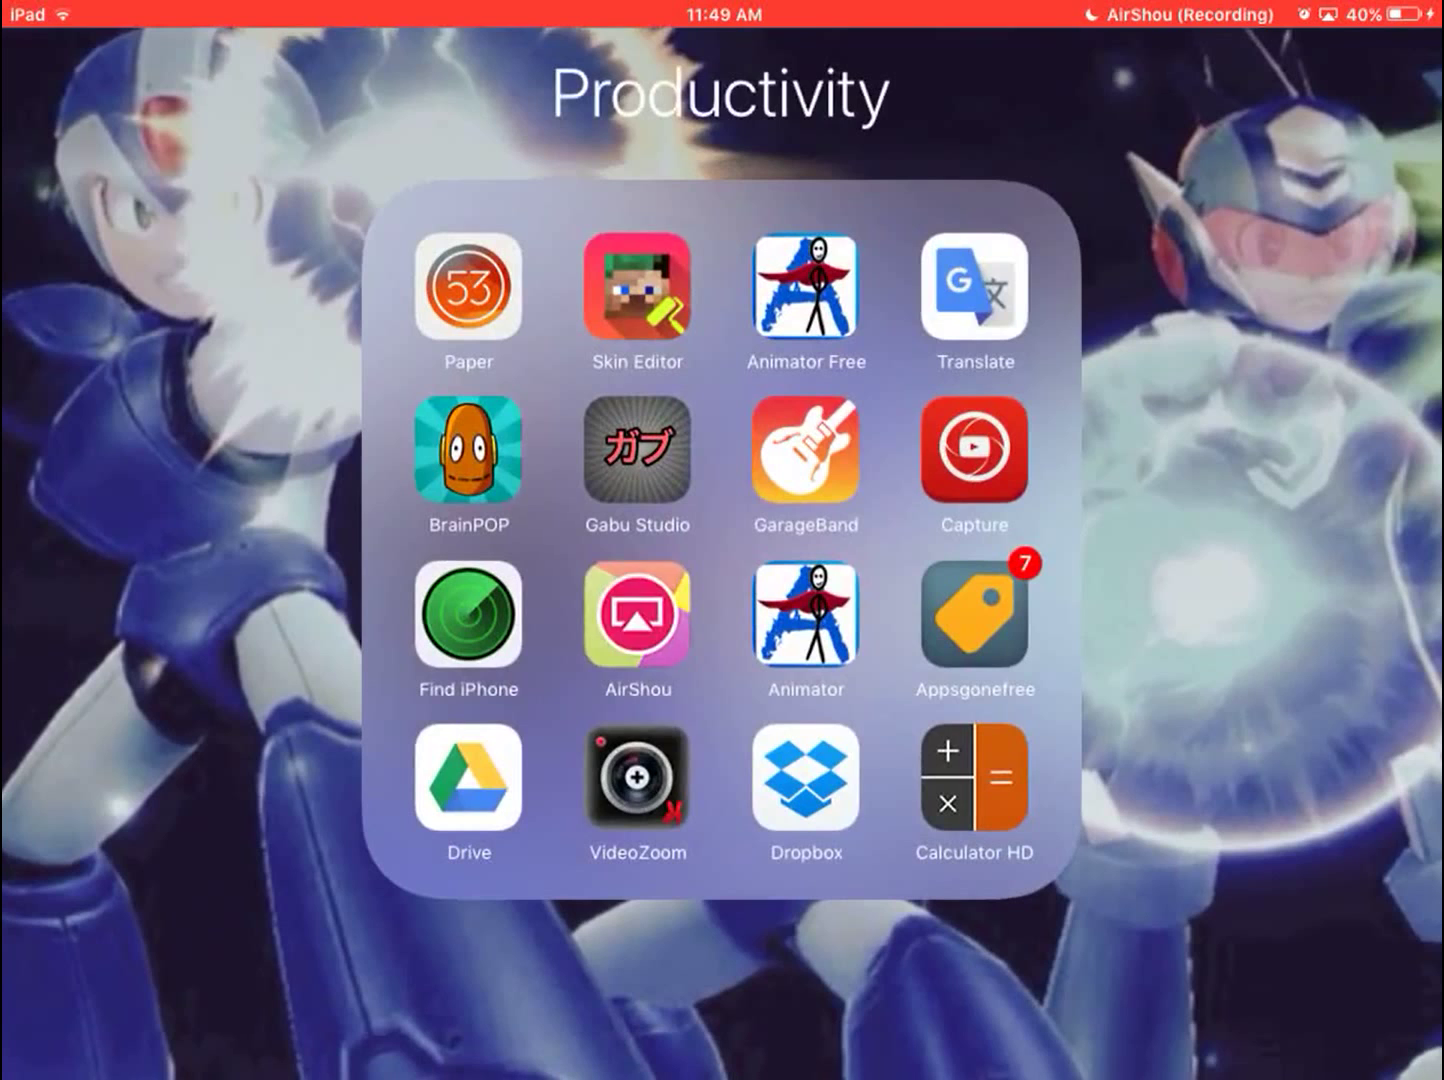
{"action": "left_click", "coordinate": [638, 614]}
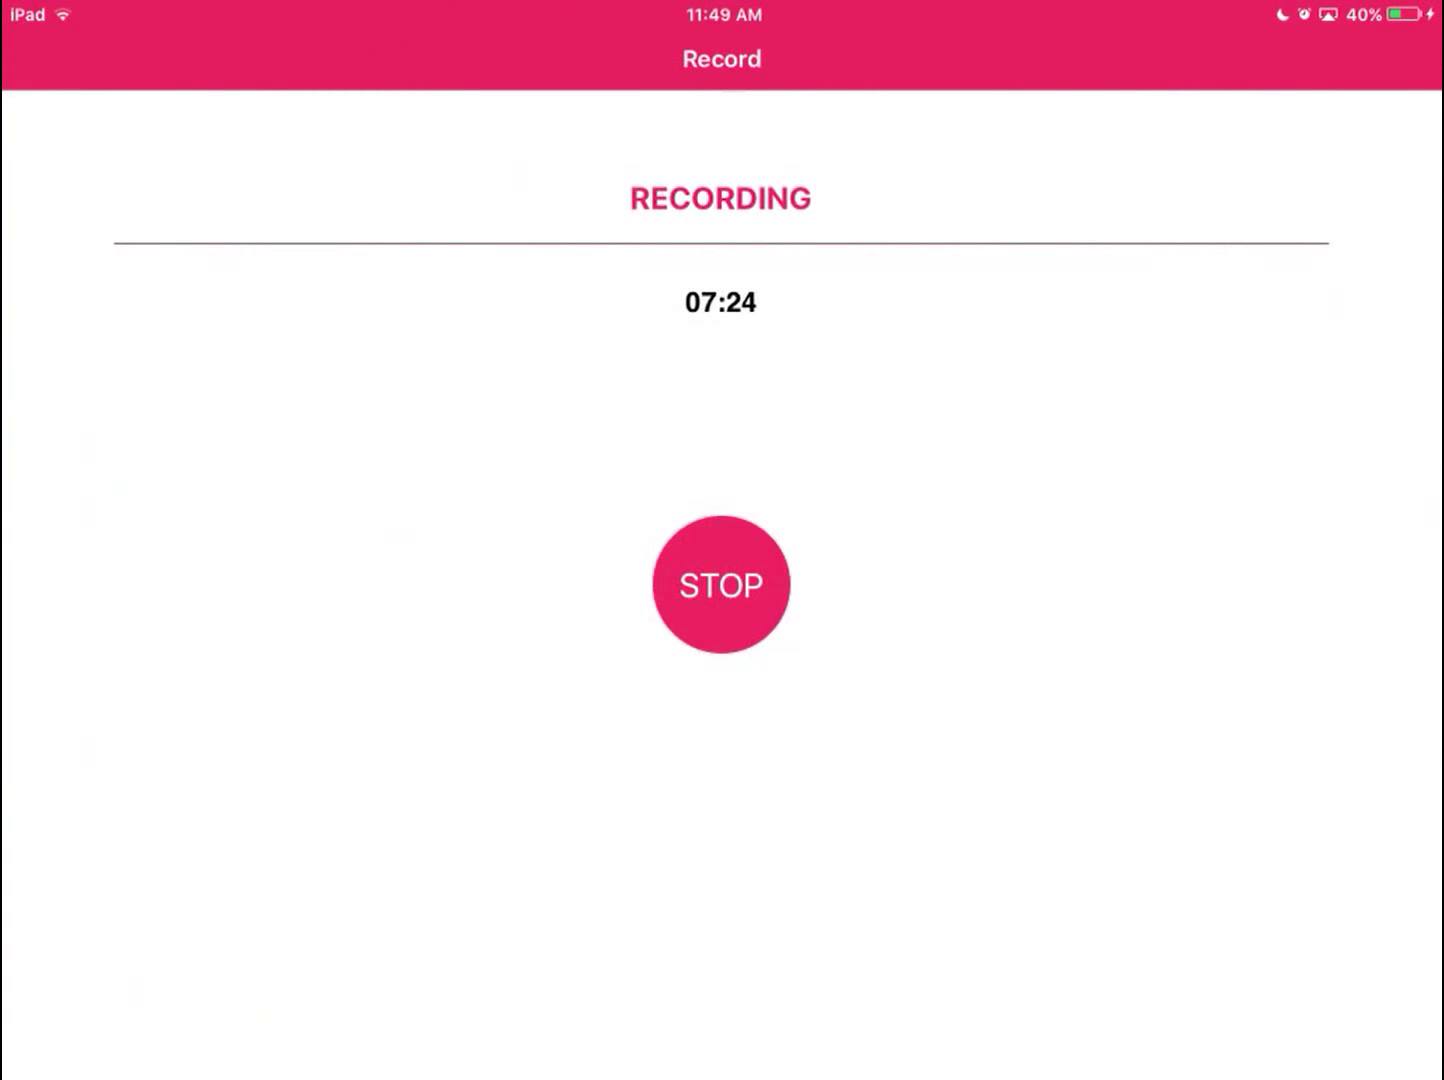